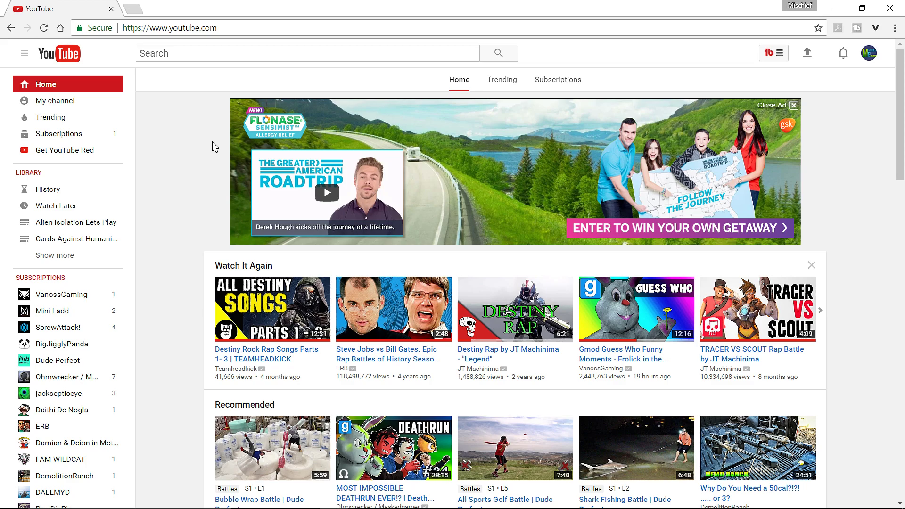
Step: Go from My channel through Video Manager and Live Streaming to the Events page
click(93, 106)
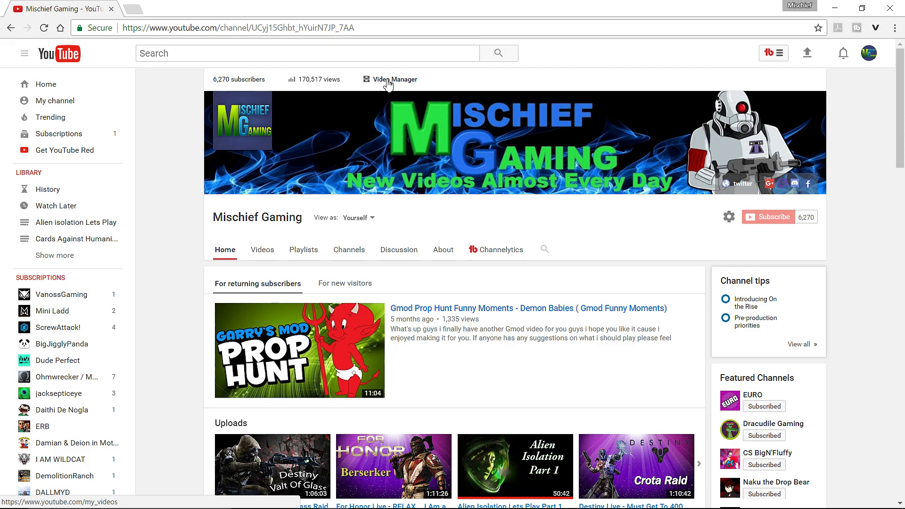
click(388, 82)
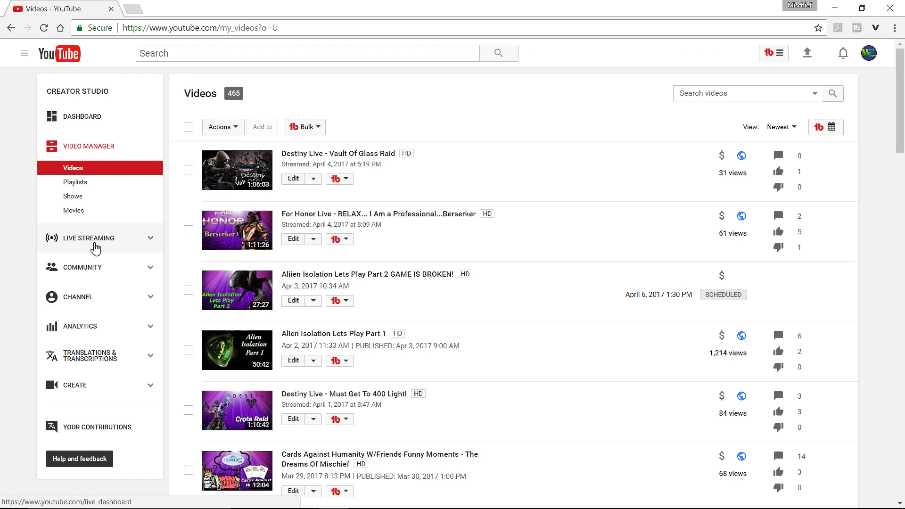
click(95, 249)
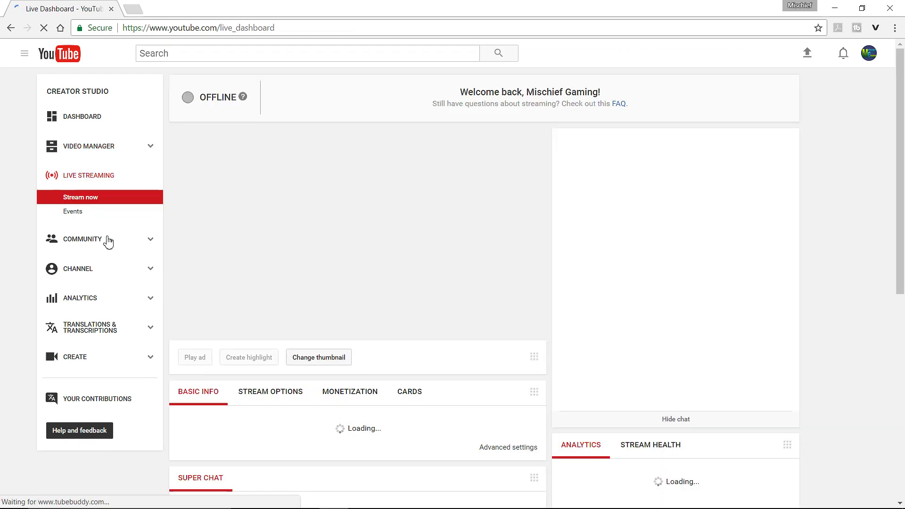
click(95, 215)
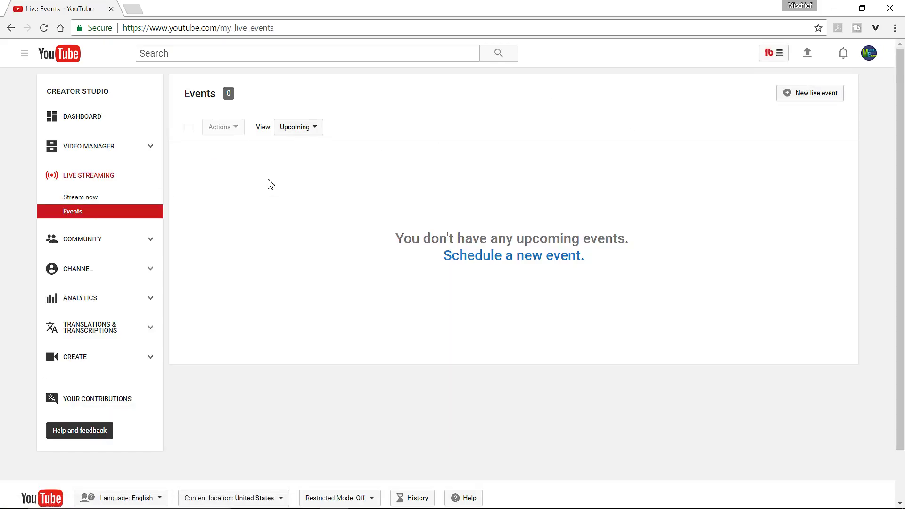
Step: Create a new live event titled 'testing', then leave the form for the Events list
click(802, 98)
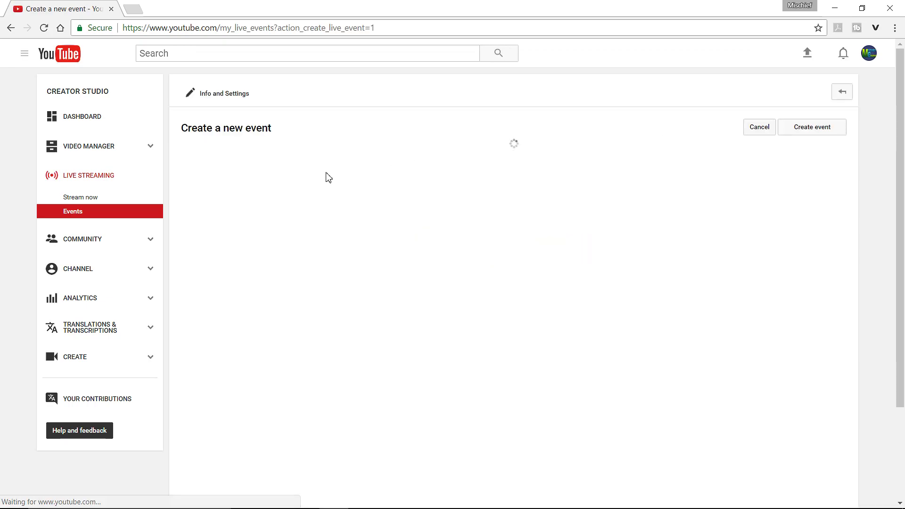
click(279, 165)
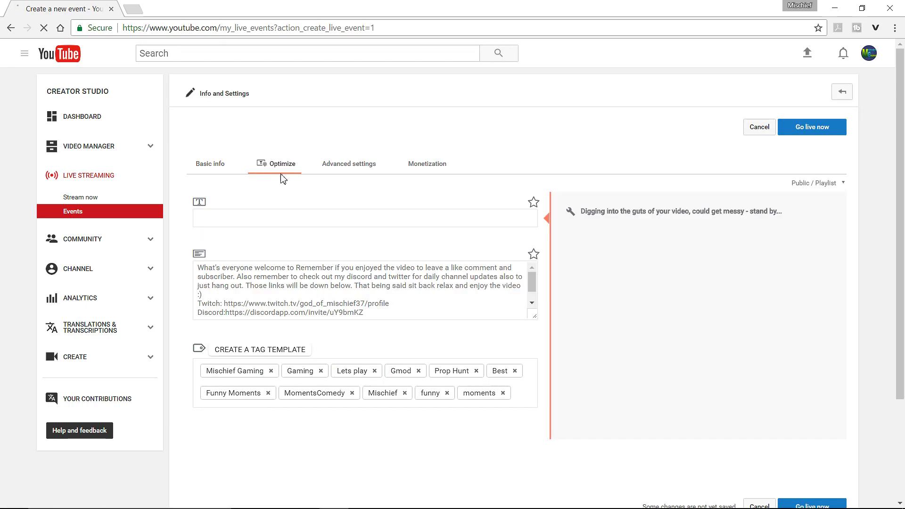
click(238, 218)
text(test)
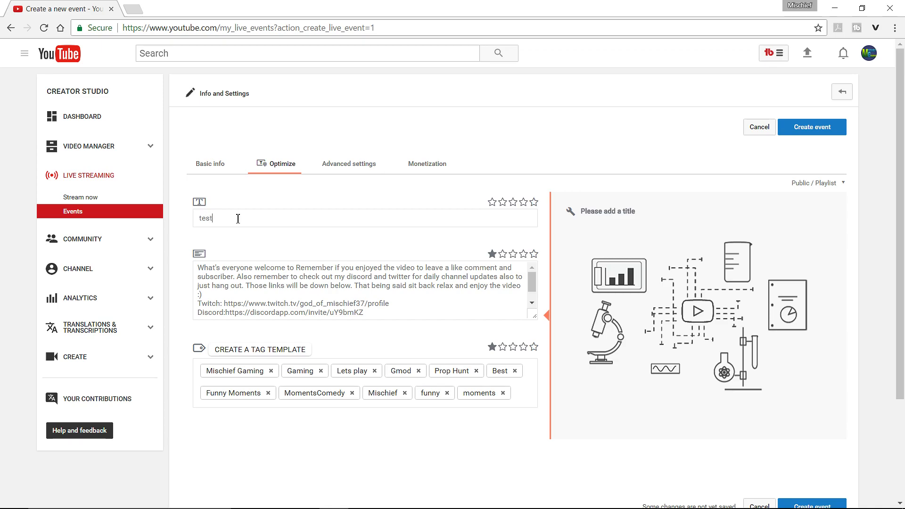
text(ing)
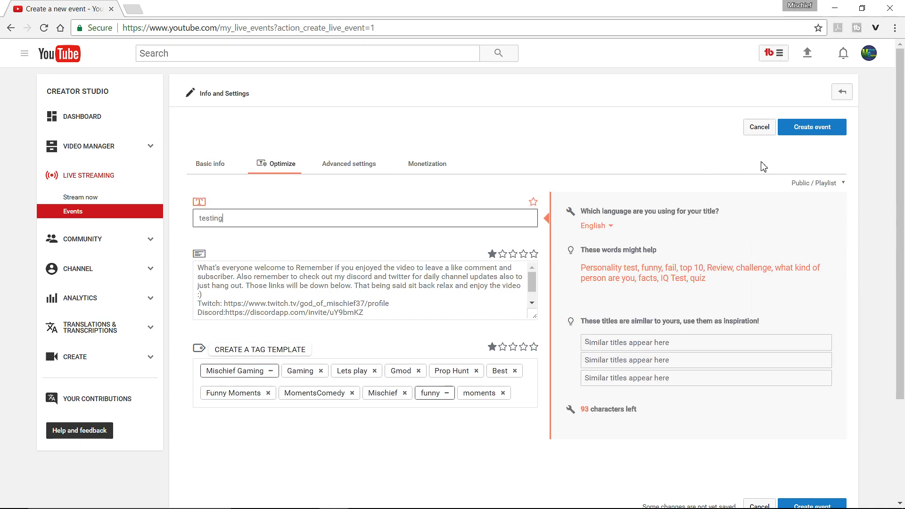
click(809, 137)
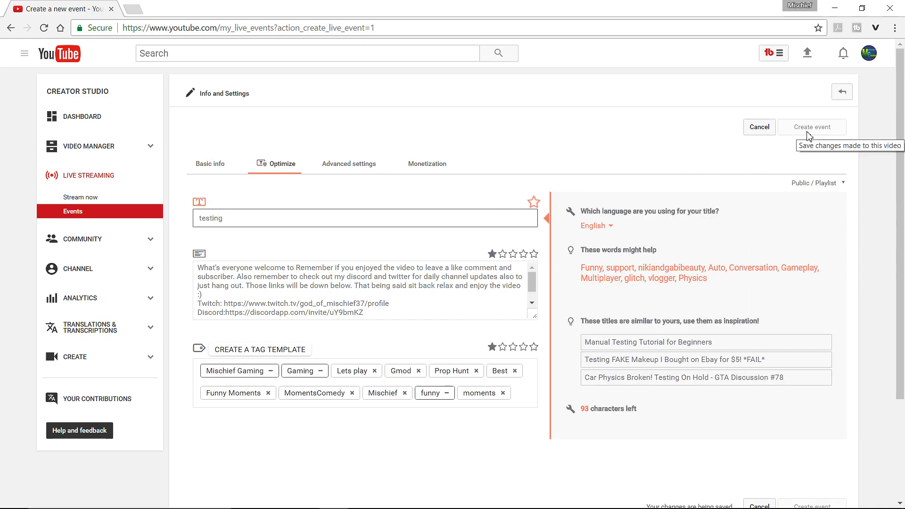
click(842, 92)
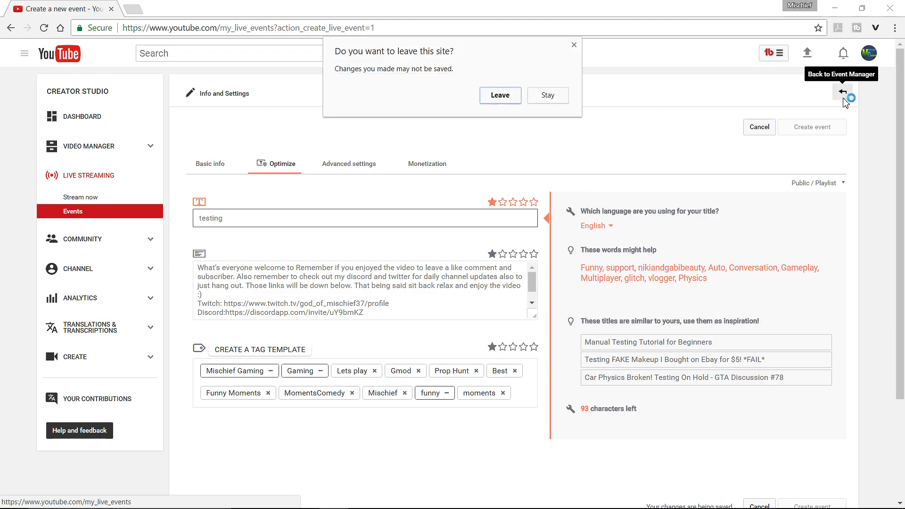
click(502, 99)
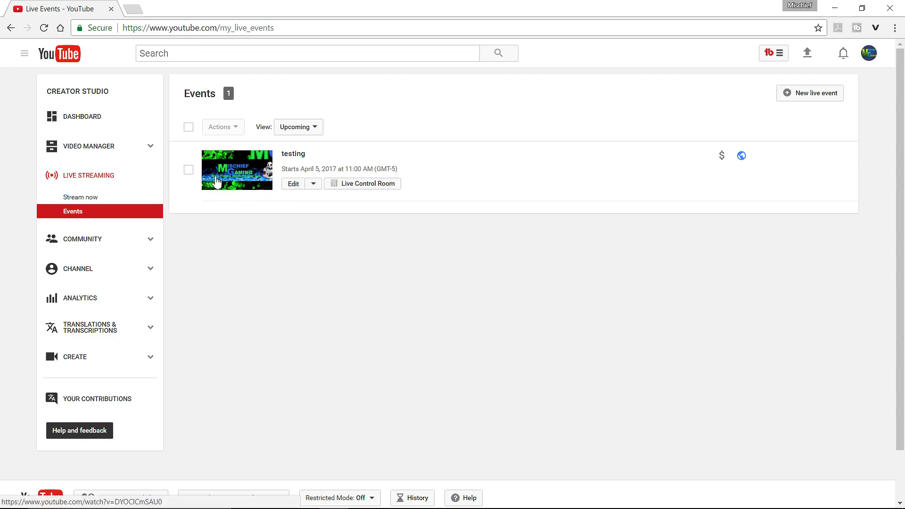
Step: Choose Ingestion settings from the testing event's Edit dropdown
click(314, 185)
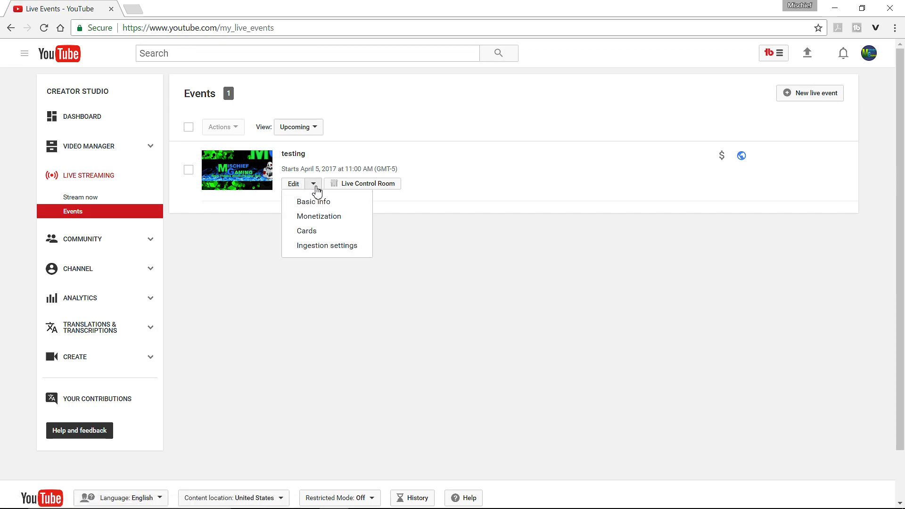
click(323, 247)
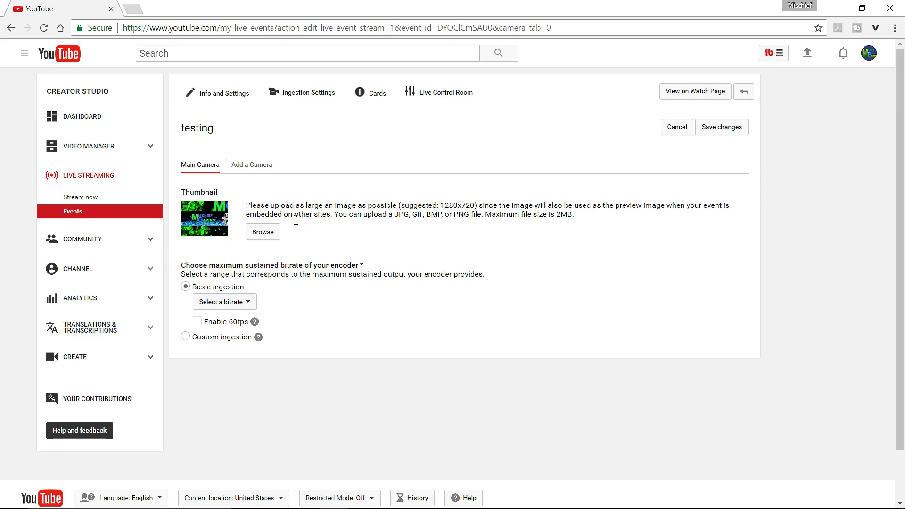
Step: Upload the Desktop image 'destiny valt of glass' as the thumbnail and save the ingestion settings
click(265, 232)
scroll(179, 186, down, 1)
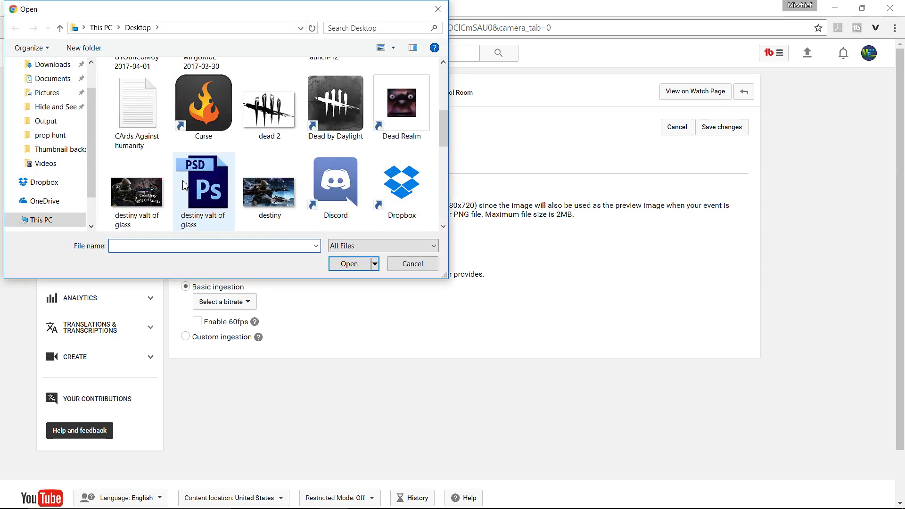
click(146, 199)
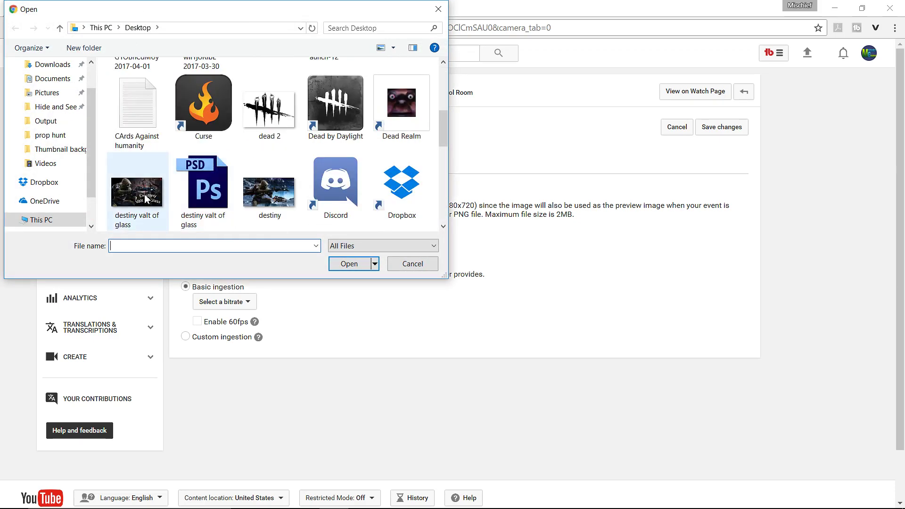
click(349, 263)
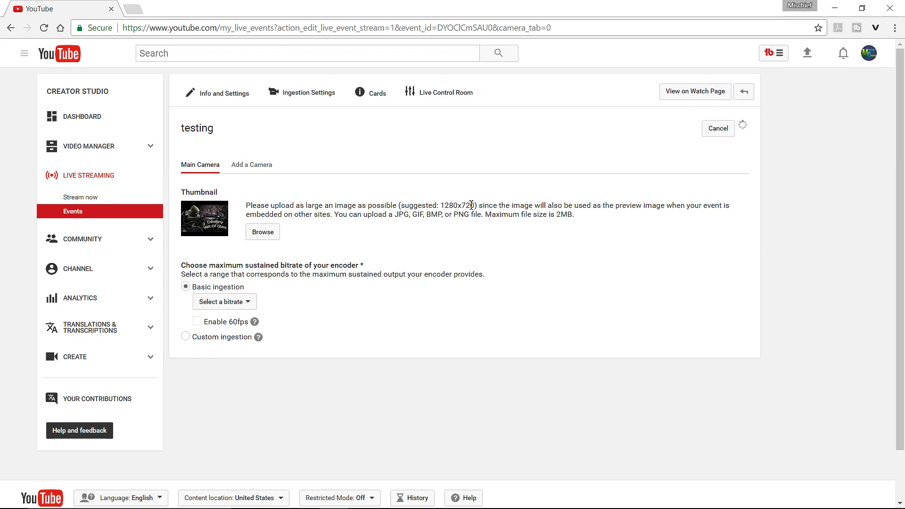
drag(474, 210, 441, 210)
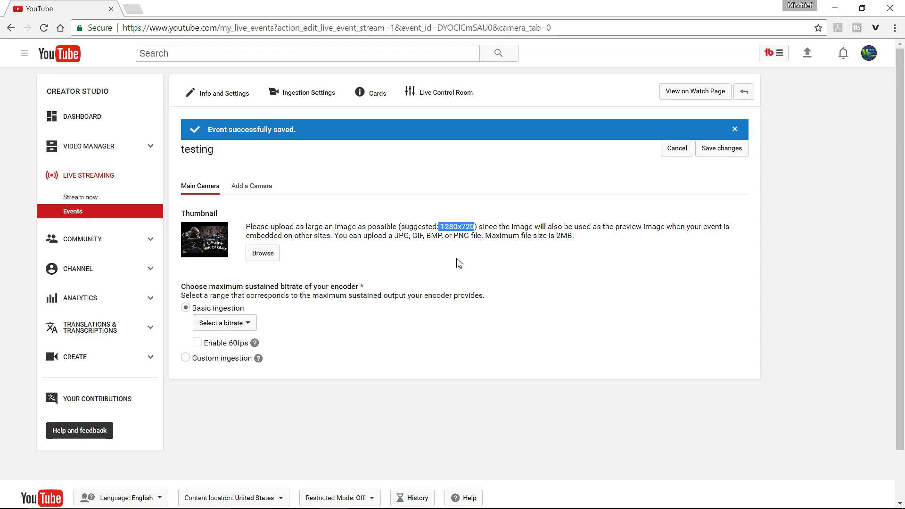
click(743, 149)
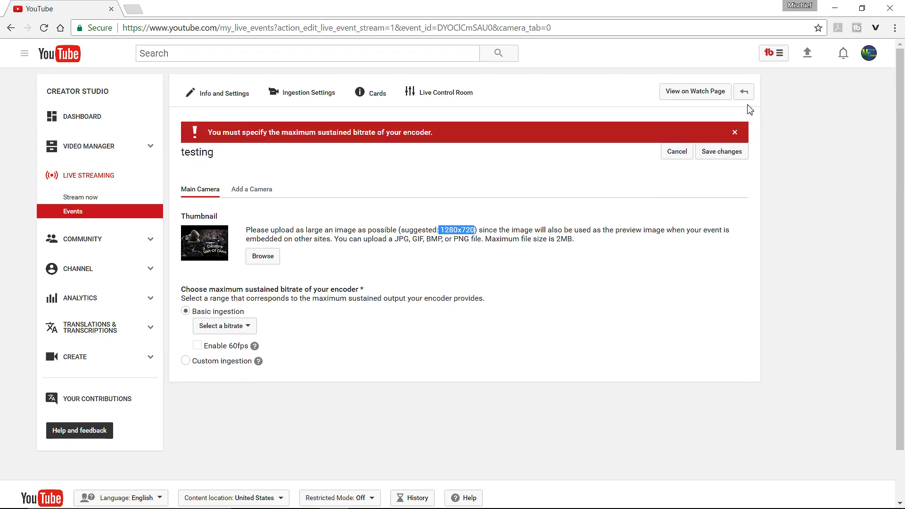
click(744, 91)
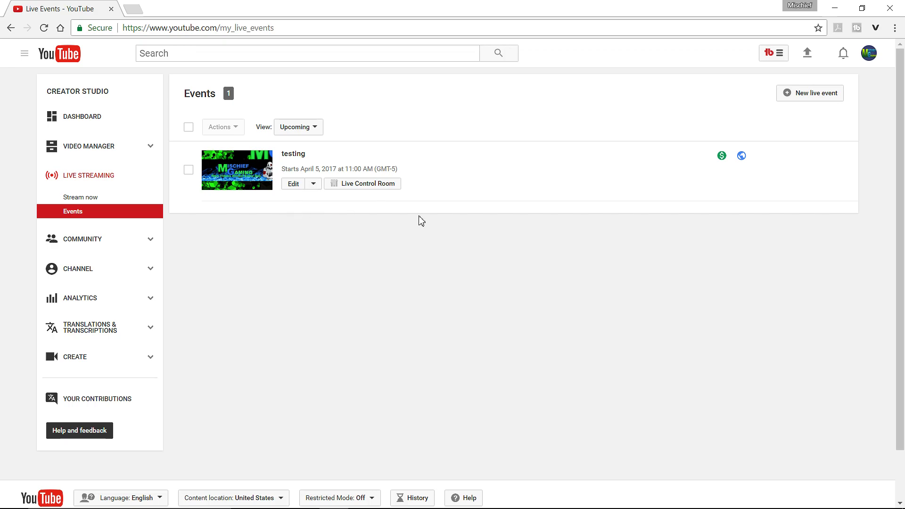
click(313, 186)
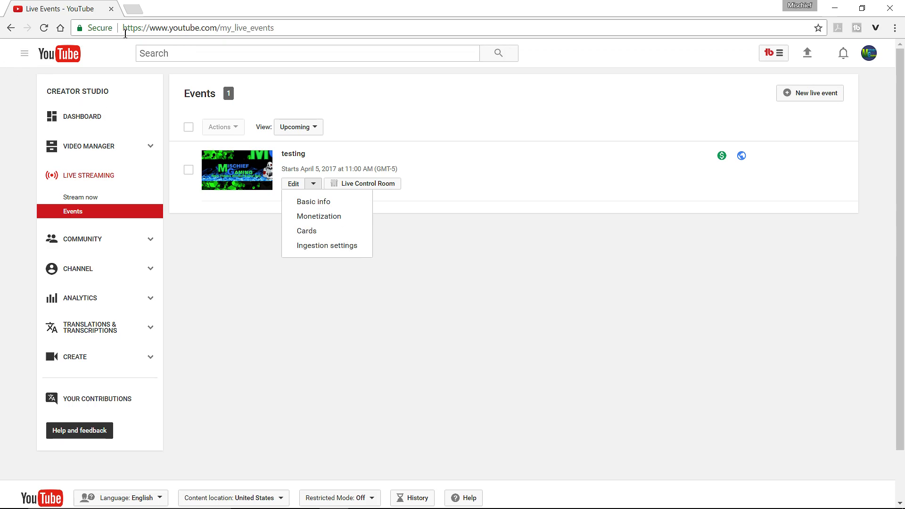
click(41, 59)
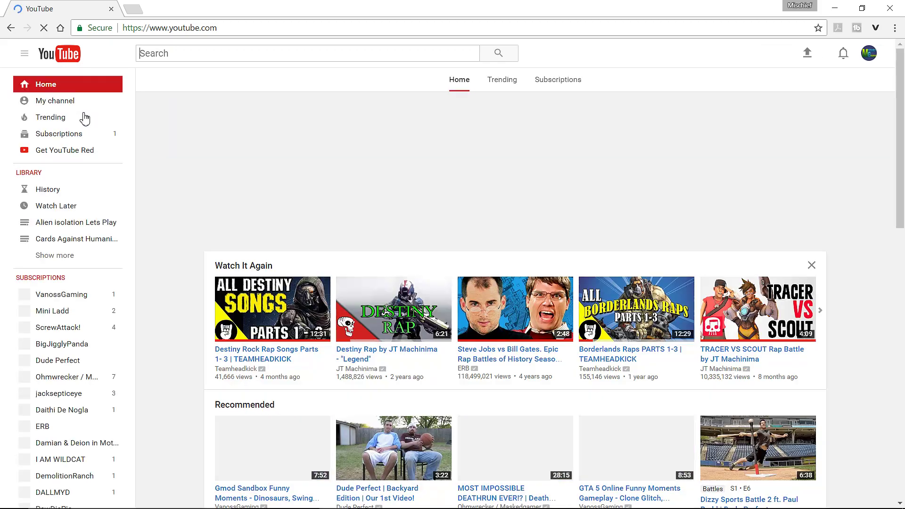
click(75, 101)
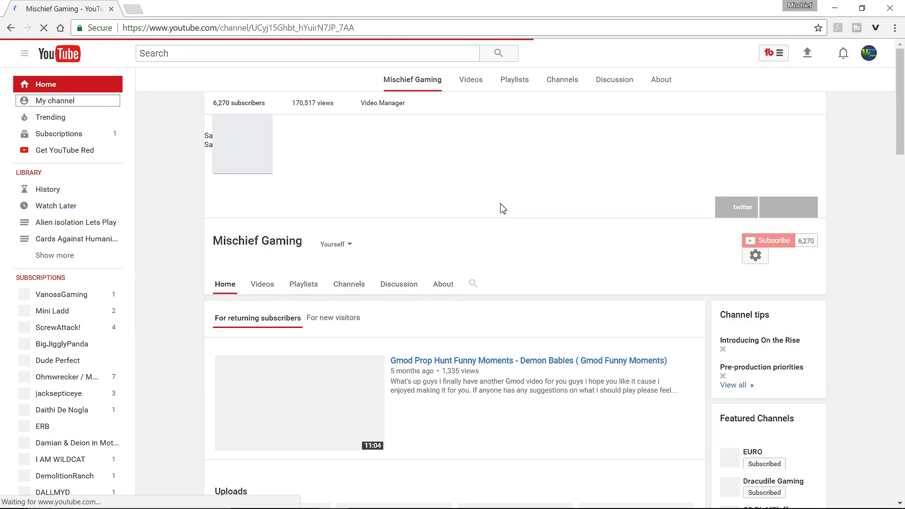
scroll(499, 216, down, 1)
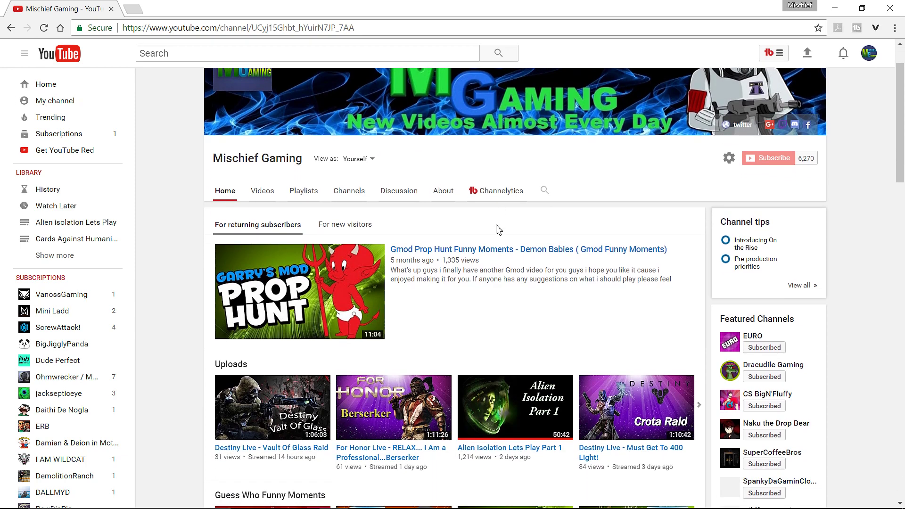
scroll(390, 176, up, 1)
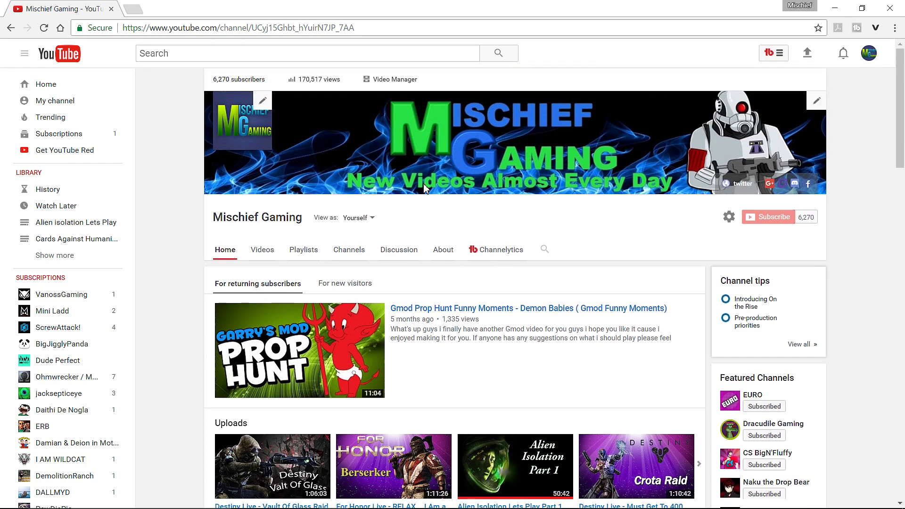
click(403, 80)
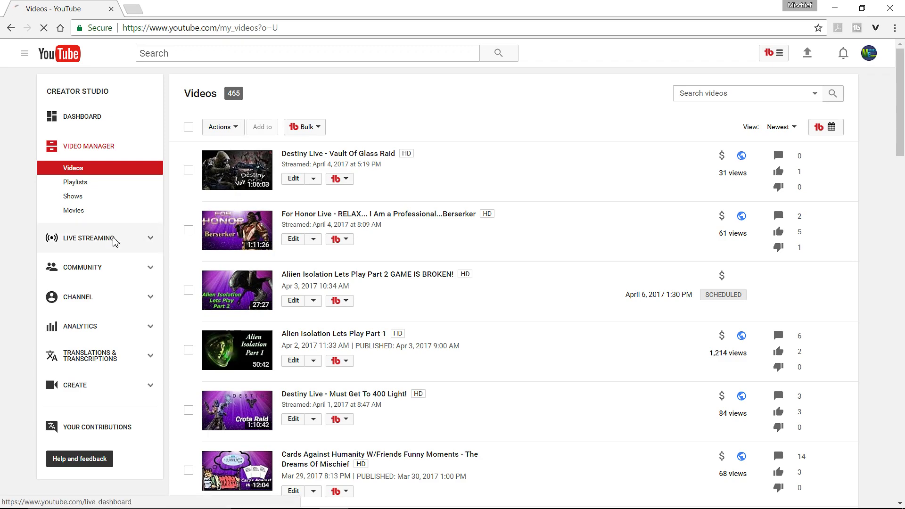
click(114, 240)
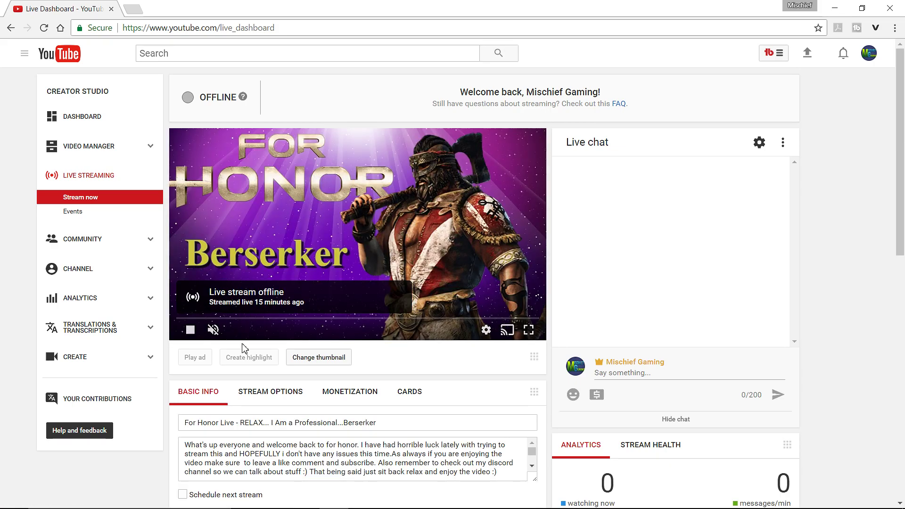
scroll(250, 349, down, 1)
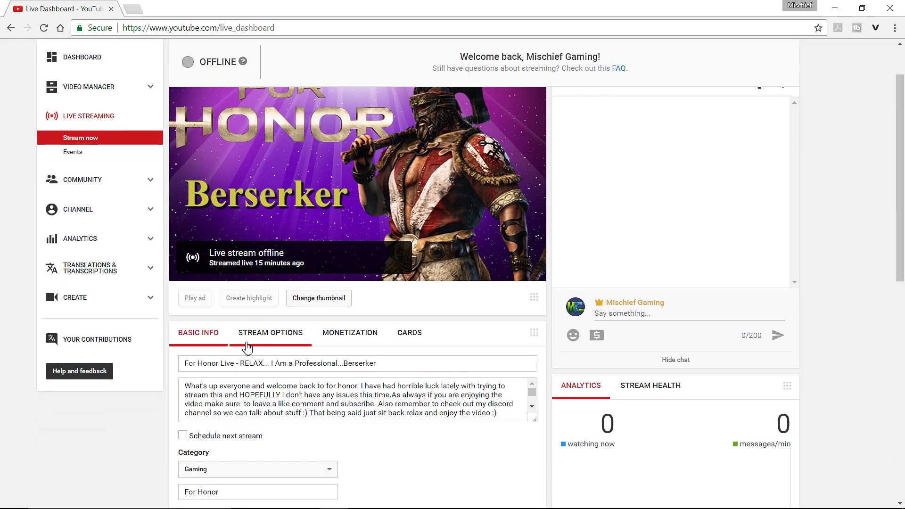
click(100, 156)
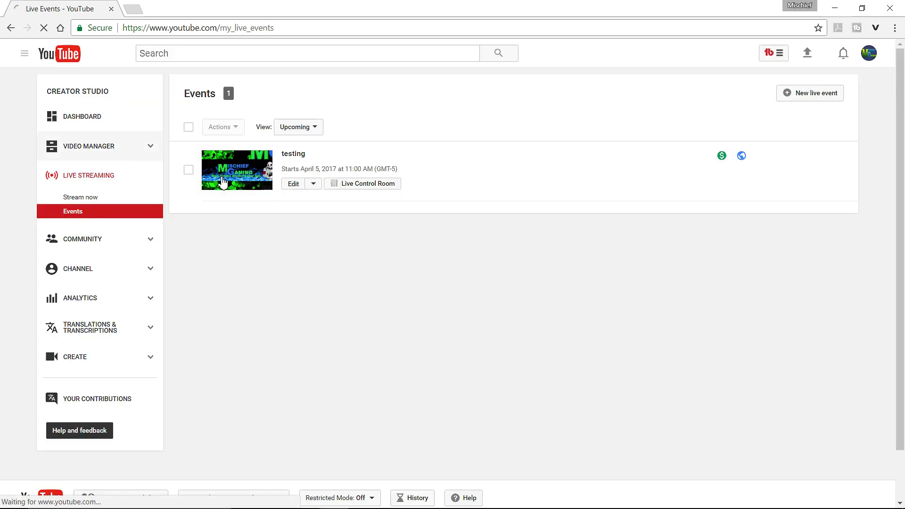
Step: Select all events and delete the 'testing' event through Actions, confirming the deletion
click(314, 184)
click(189, 128)
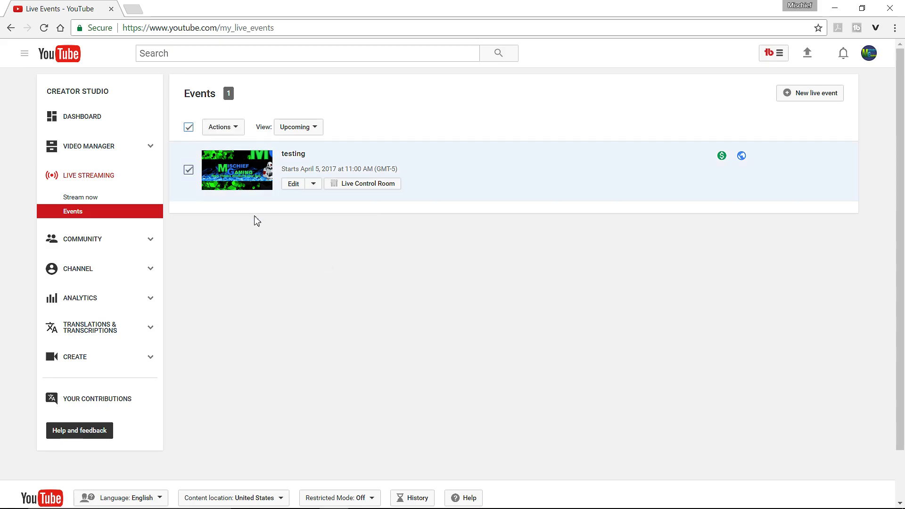
click(238, 127)
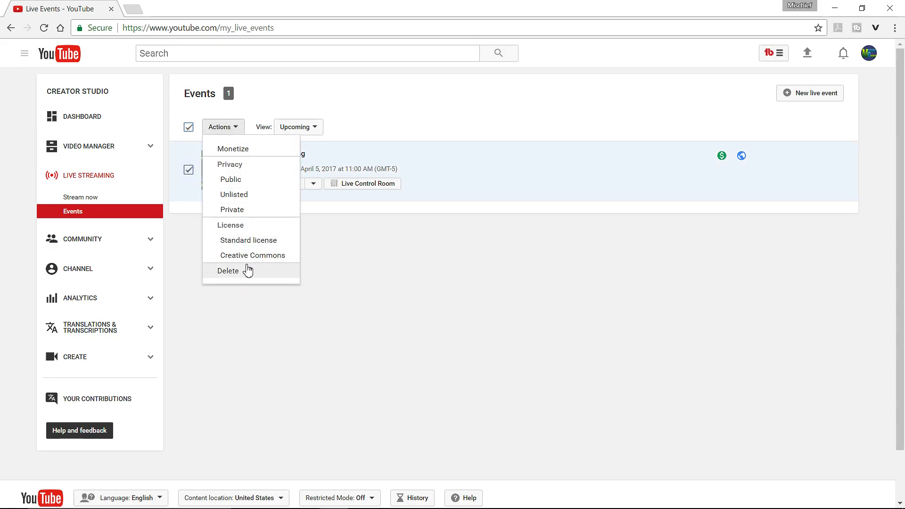
click(246, 271)
click(513, 297)
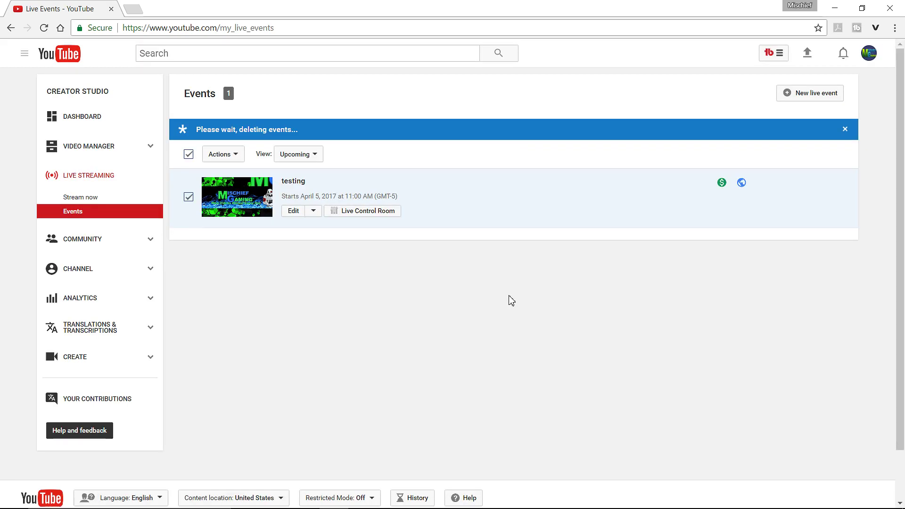